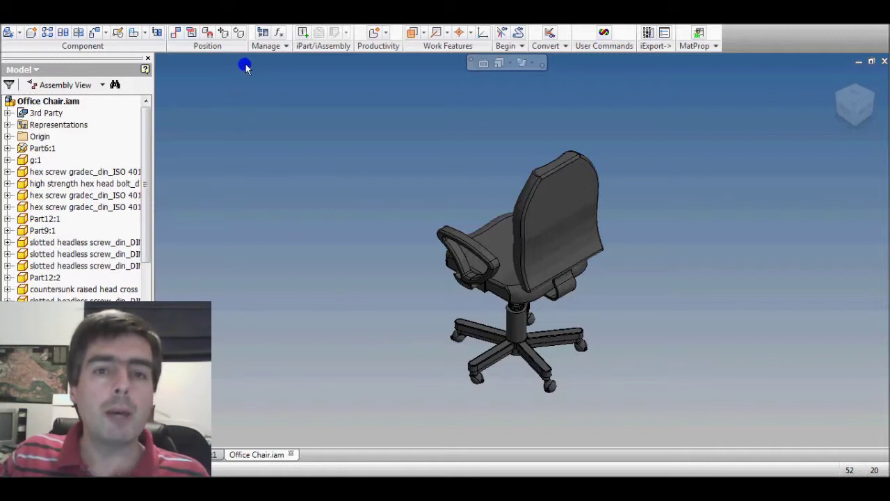
Start a Half Section View of the chair, using the side face of the mounting bracket under the seat as the section plane.
left_click(284, 23)
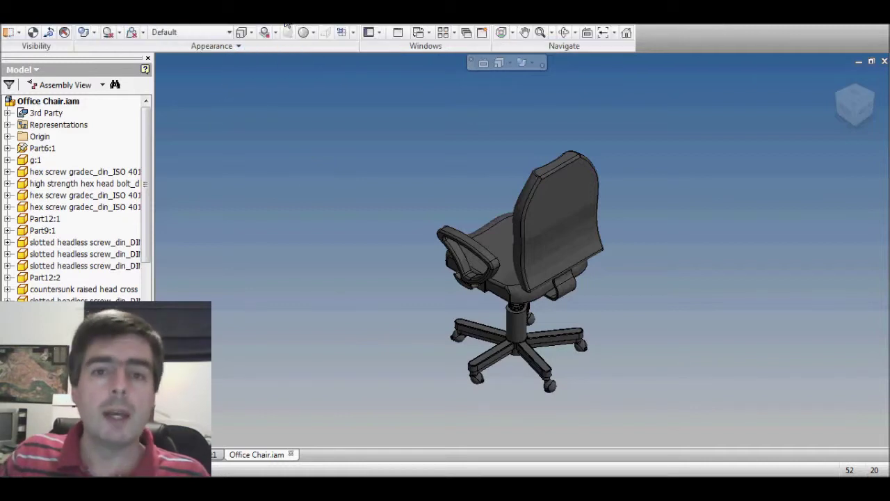
left_click(354, 33)
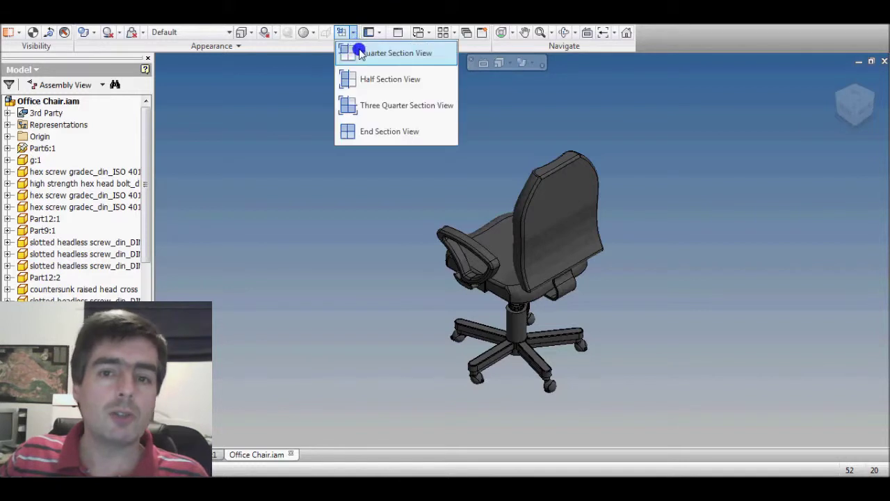
left_click(413, 81)
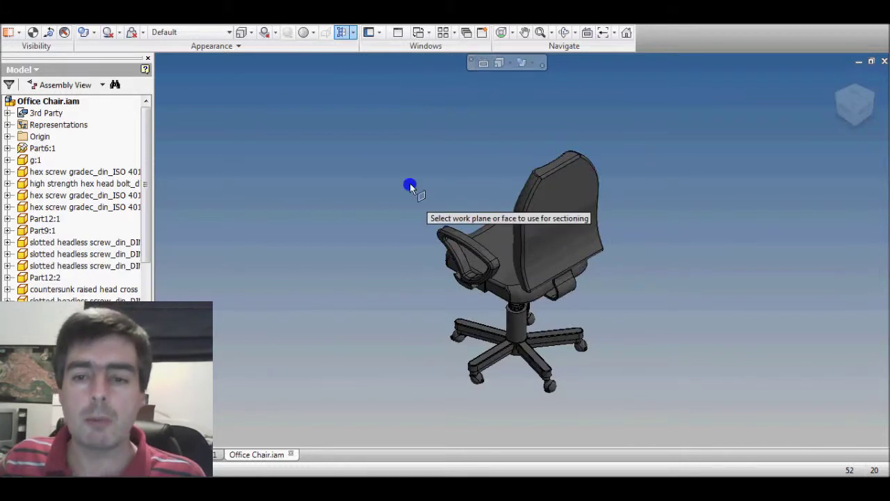
middle_click_drag(386, 255, 615, 265, "shift")
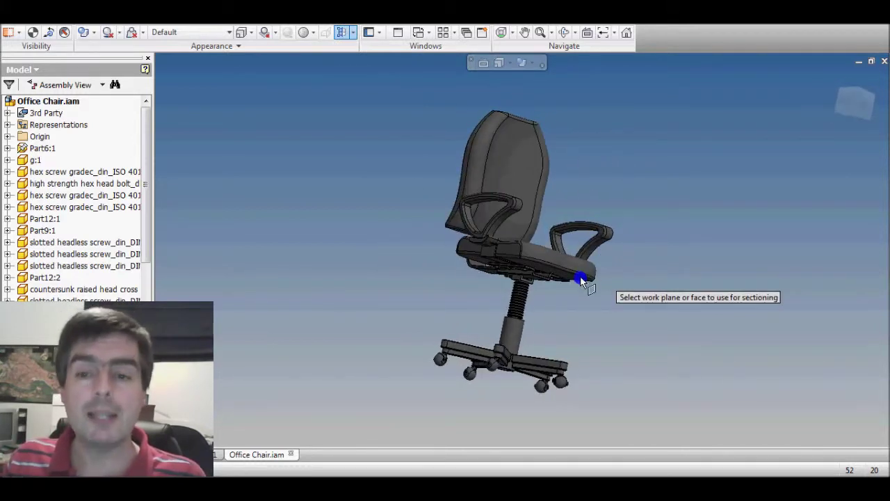
middle_click_drag(571, 240, 578, 216, "shift")
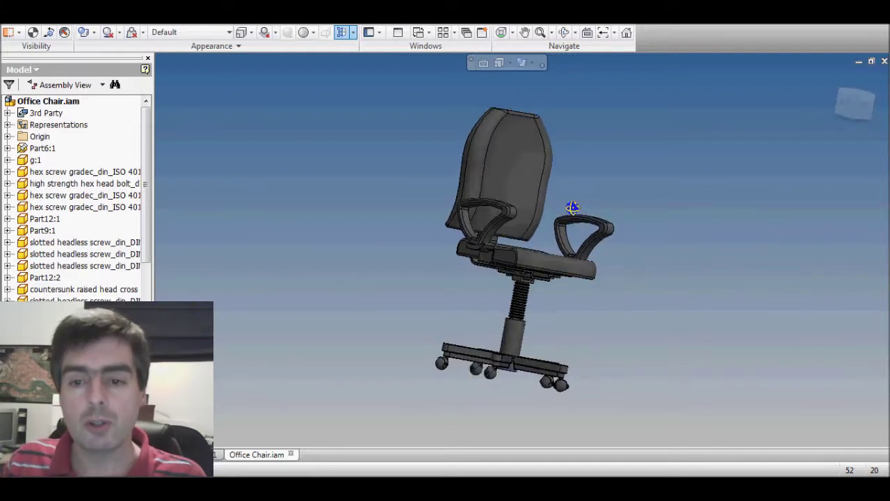
scroll(527, 273, "up", 5)
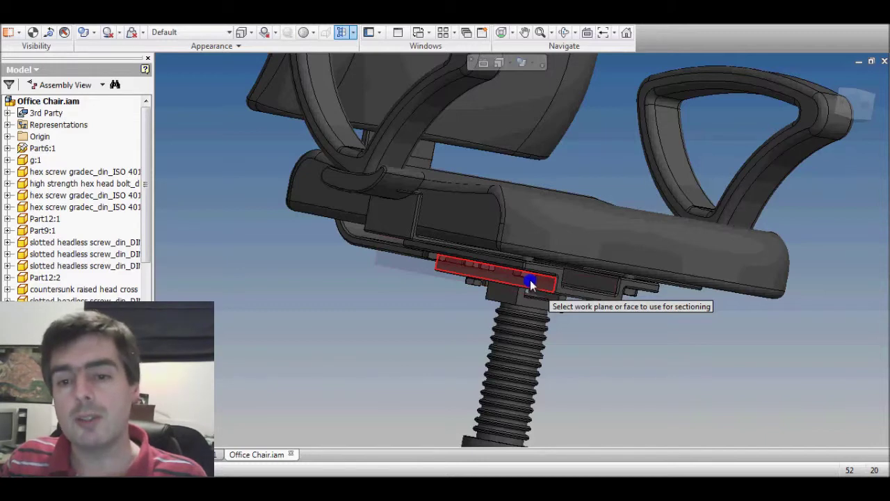
left_click(531, 279)
Offset the half section plane to about 25.75 mm from the bracket face and apply it.
mouse_move(534, 279)
left_mouse_down()
mouse_move(567, 291)
mouse_move(594, 285)
mouse_move(470, 283)
mouse_move(546, 290)
left_mouse_up()
middle_click_drag(552, 218, 549, 229, "shift")
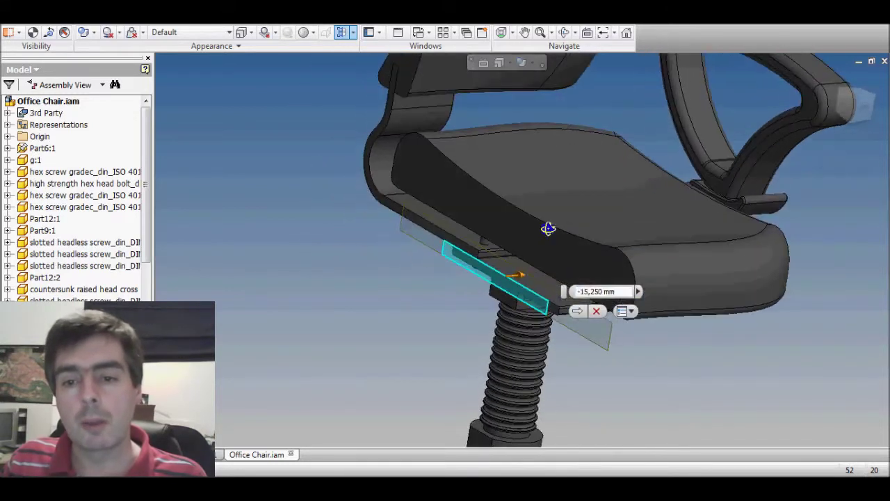
left_click_drag(517, 278, 492, 288)
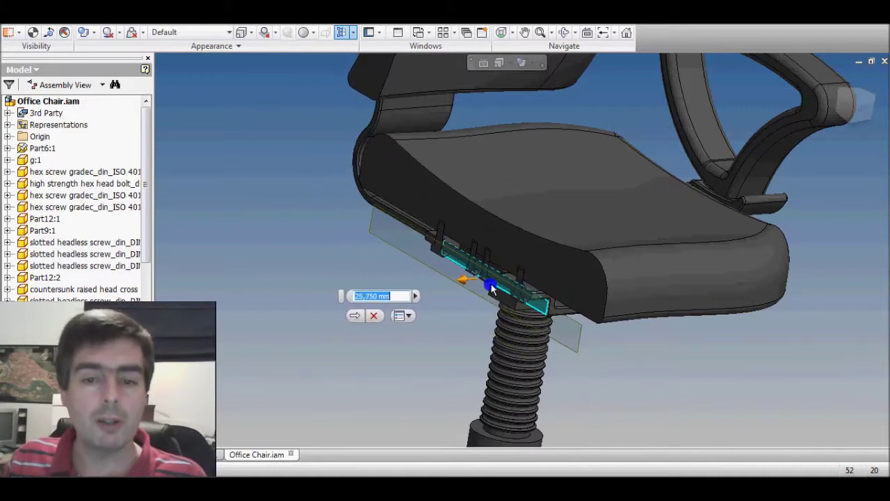
left_click(355, 316)
Reposition Section Plane 1 with Virtual Movement to an offset of about -211.5 mm and apply it.
scroll(437, 303, "up", 5)
middle_click_drag(433, 294, 441, 315, "shift")
scroll(464, 288, "down", 4)
scroll(464, 288, "down", 5)
scroll(541, 278, "up", 2)
mouse_move(552, 280)
middle_mouse_down("shift")
mouse_move(507, 270)
mouse_move(478, 276)
mouse_move(658, 279)
mouse_move(550, 279)
mouse_move(551, 286)
middle_mouse_up("shift")
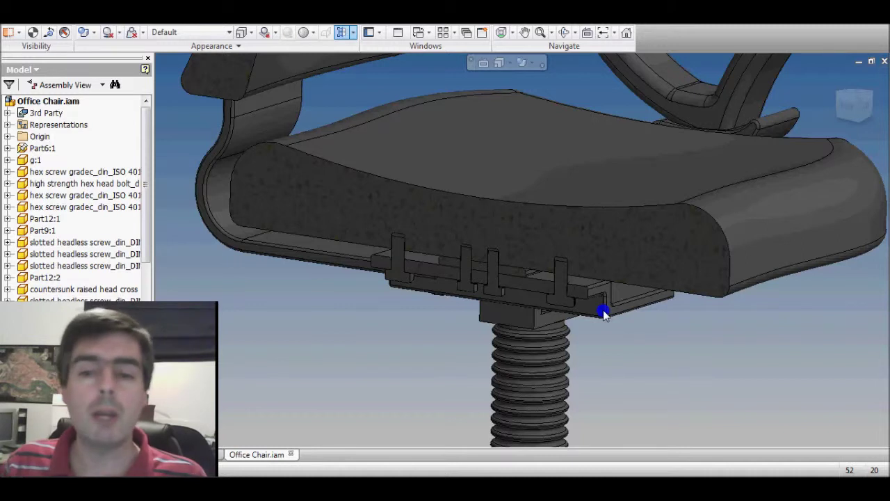
right_click(376, 334)
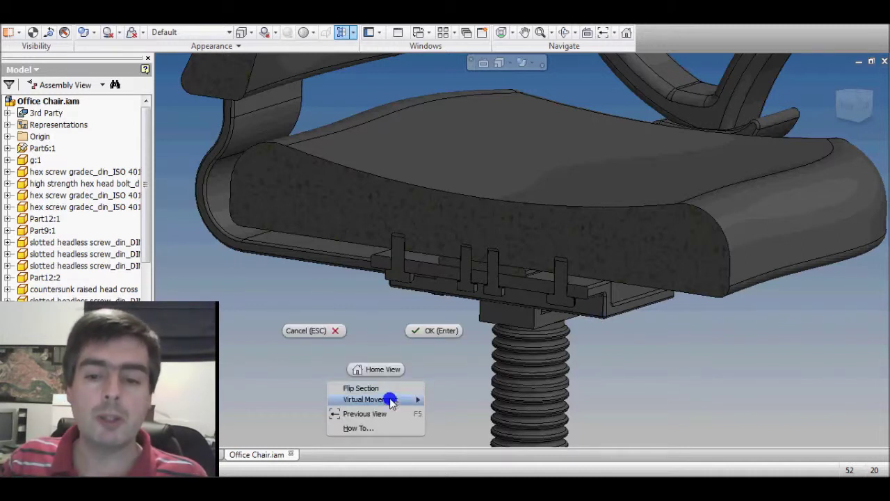
mouse_move(390, 399)
left_click(438, 400)
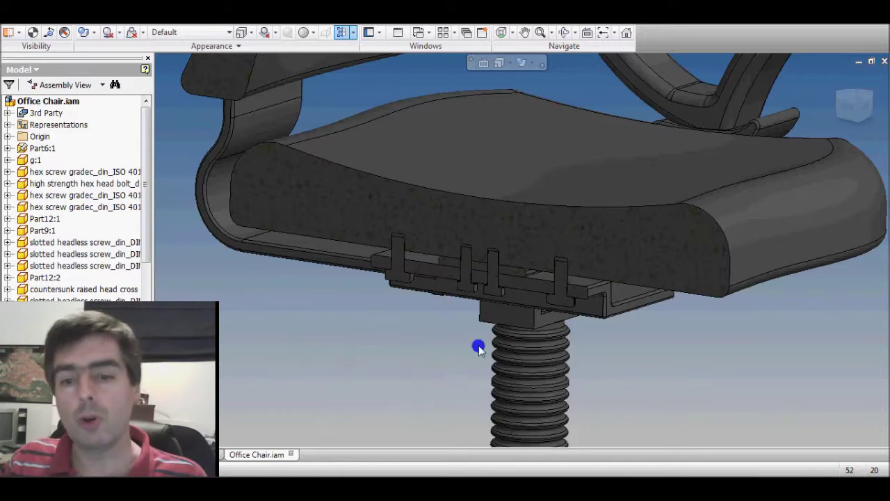
left_click_drag(471, 299, 586, 259)
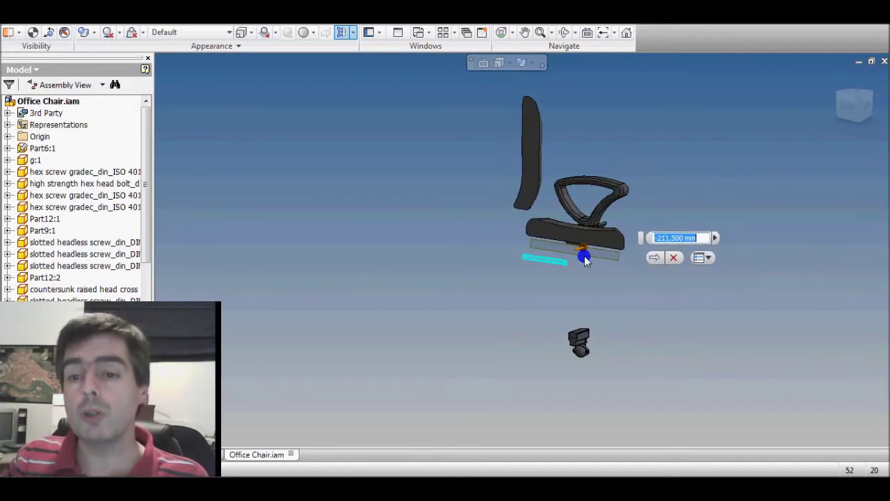
left_click(653, 258)
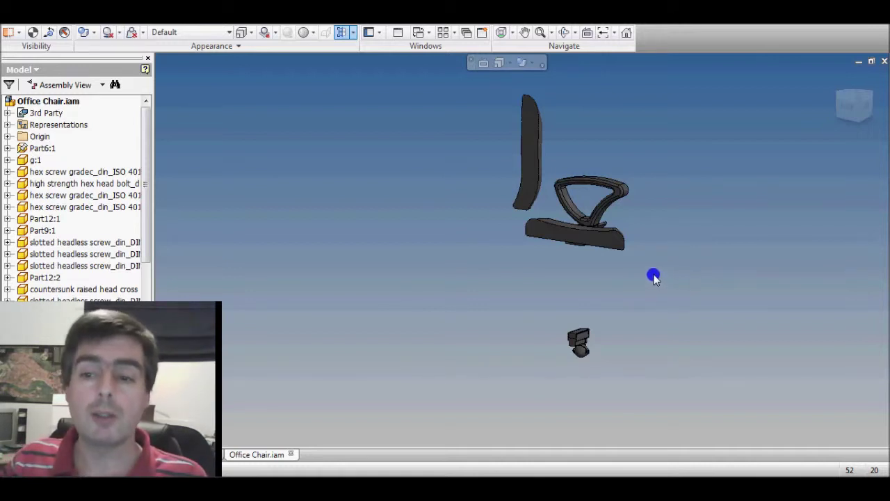
Flip the half section to the opposite side of the plane and inspect the cut seat and its screws.
right_click(652, 272)
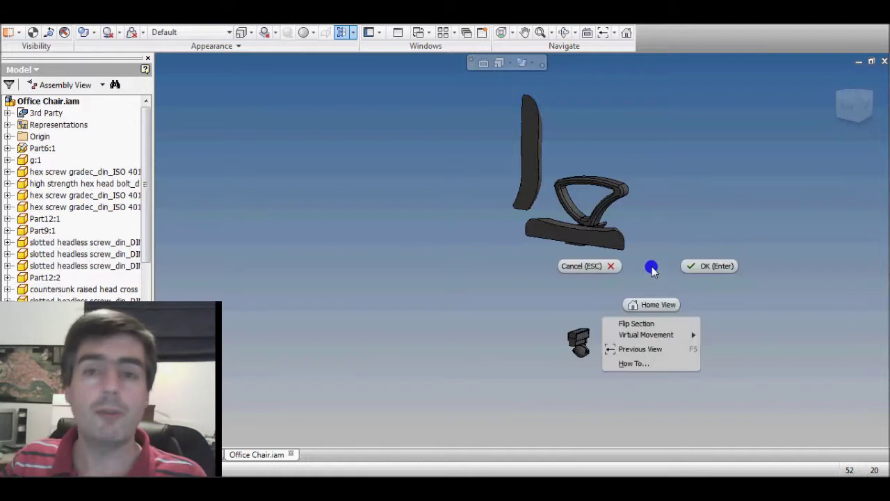
left_click(663, 325)
middle_click_drag(667, 314, 508, 304, "shift")
scroll(546, 308, "down", 3)
scroll(534, 310, "up", 2)
scroll(509, 304, "down", 5)
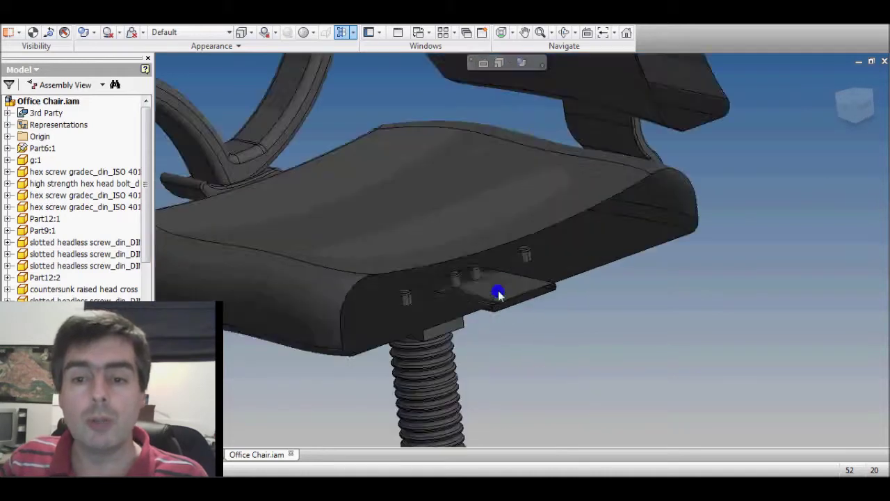
scroll(543, 339, "up", 2)
middle_click_drag(558, 359, 557, 355, "shift")
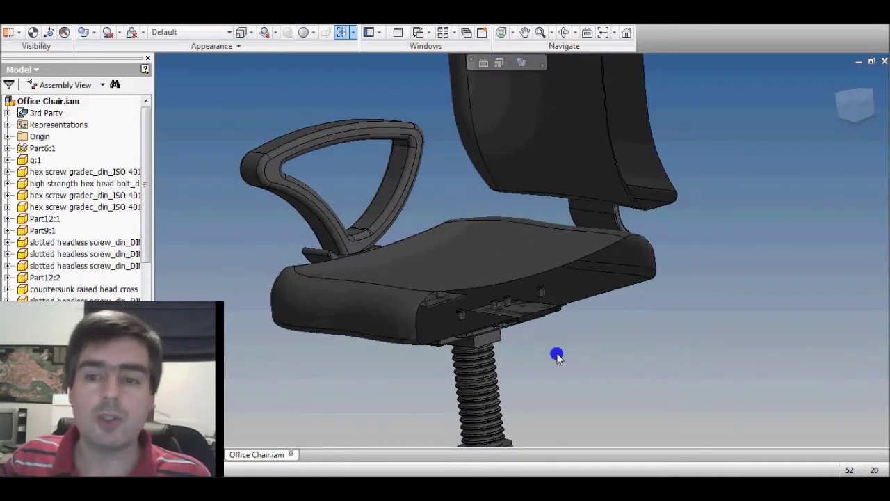
middle_click_drag(706, 322, 672, 321, "shift")
Move Section Plane 1 of the flipped half section to an offset of about -225.25 mm with Virtual Movement.
right_click(593, 345)
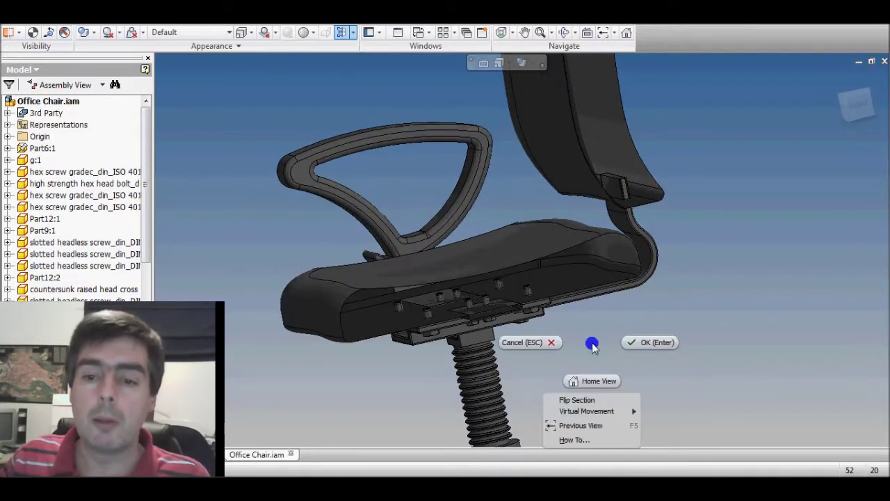
mouse_move(626, 411)
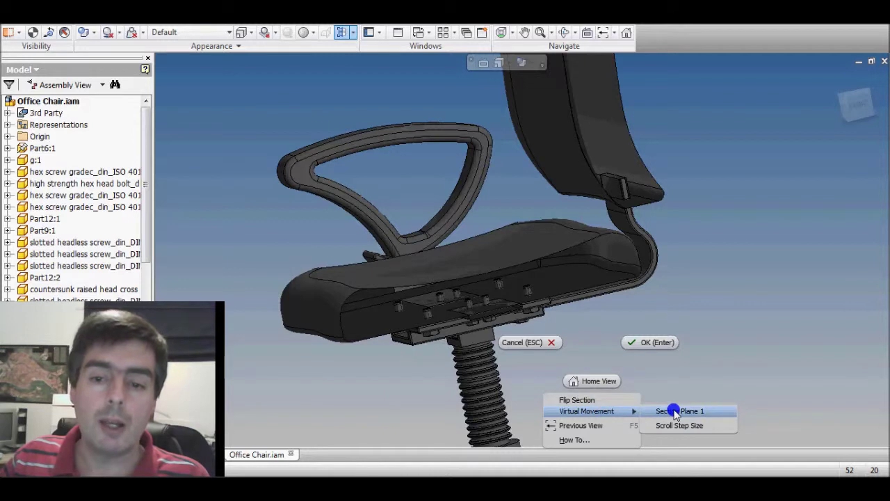
left_click(665, 412)
mouse_move(501, 328)
left_mouse_down()
mouse_move(485, 321)
mouse_move(504, 332)
left_mouse_up()
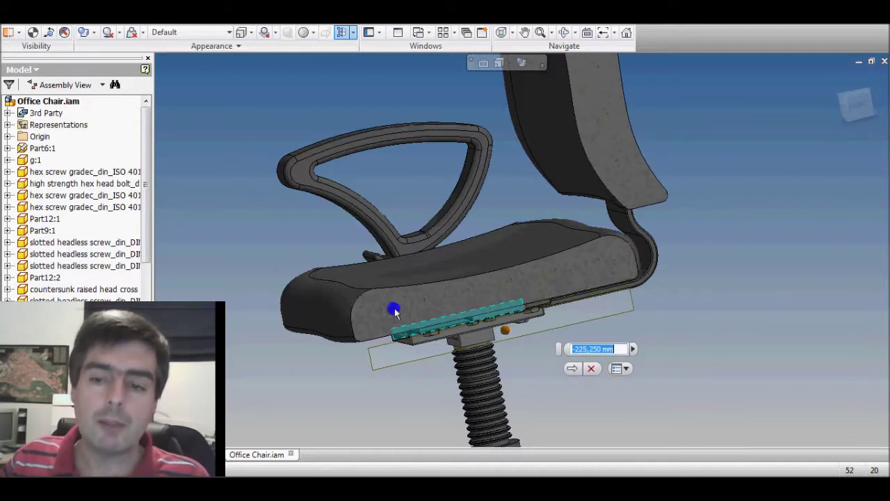
left_click(570, 370)
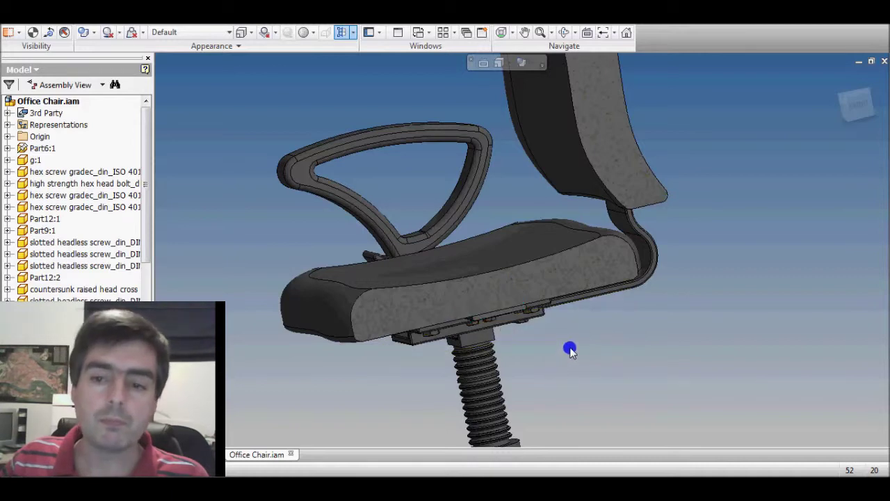
Cancel the half section view of the chair.
scroll(571, 348, "up", 3)
middle_click_drag(580, 367, 571, 274)
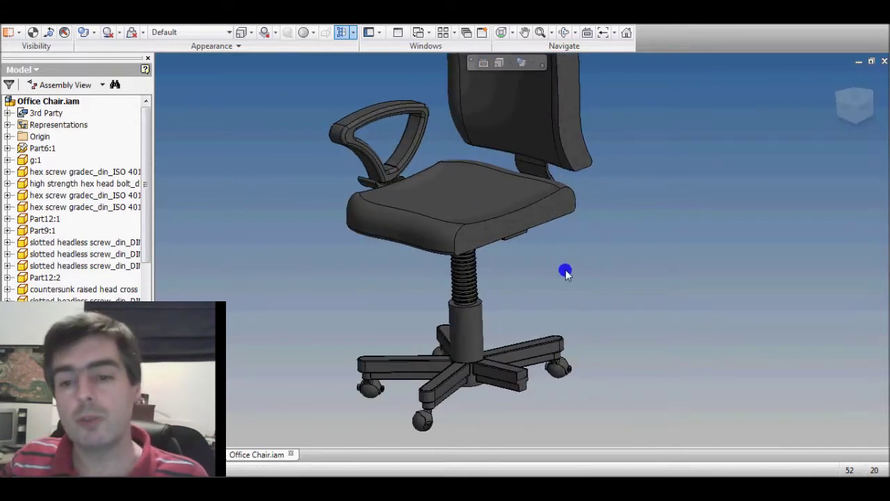
right_click(565, 272)
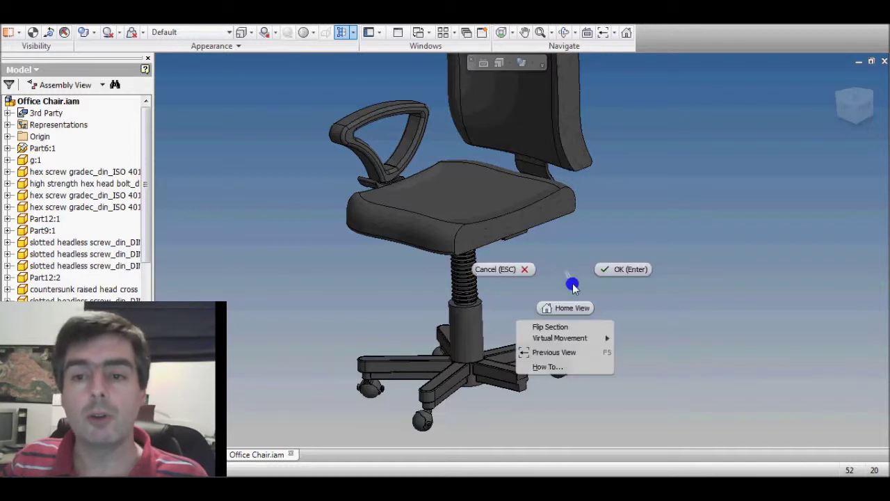
left_click(509, 273)
Start a Quarter Section View and set its first plane on the bracket's side face under the seat at 0 mm offset.
middle_click_drag(541, 285, 613, 306, "shift")
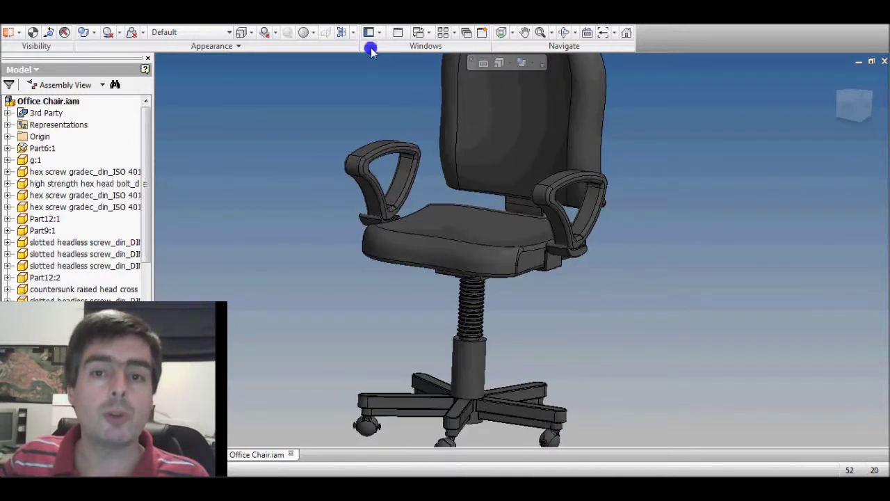
left_click(353, 33)
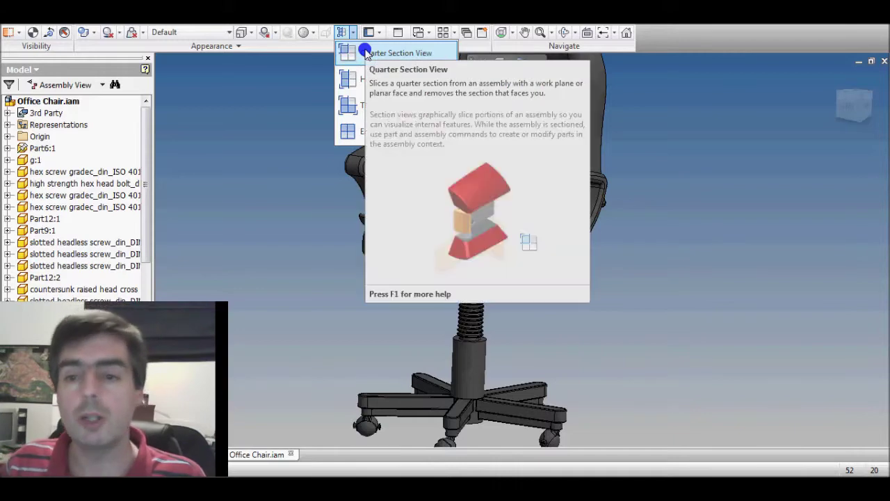
left_click(367, 55)
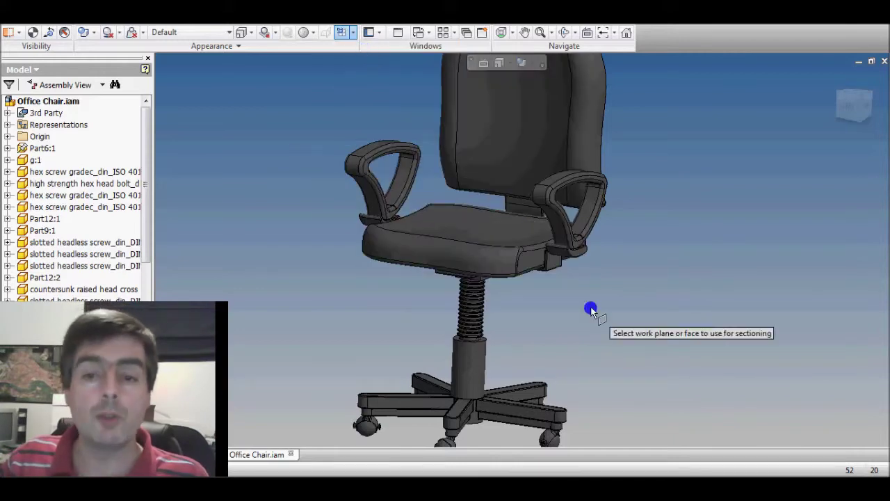
scroll(479, 273, "up", 5)
scroll(478, 273, "up", 2)
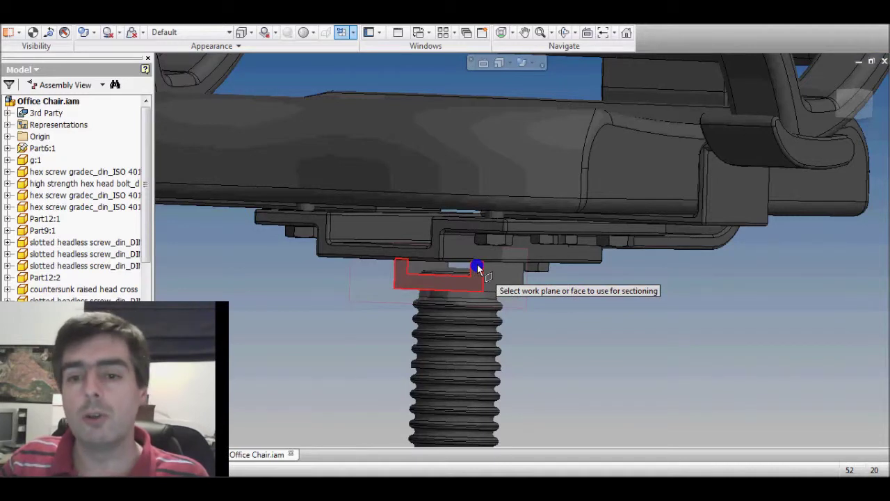
left_click(464, 249)
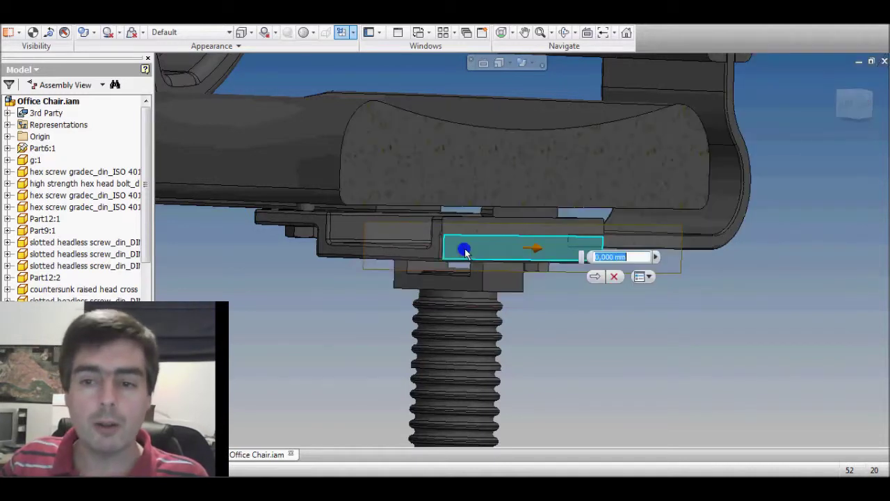
left_click(592, 279)
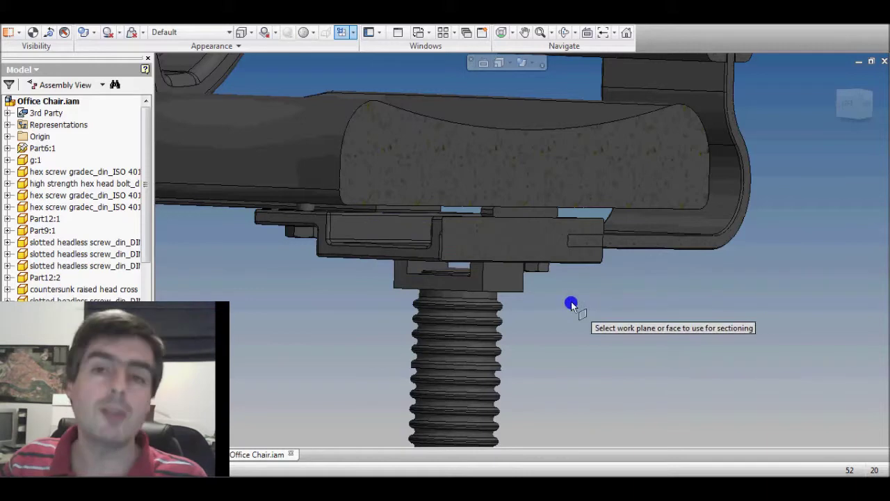
Set the quarter section's second plane on the flat top face of the backrest support bar, offset upward about 135 mm.
scroll(573, 304, "down", 3)
middle_click_drag(621, 297, 583, 301, "shift")
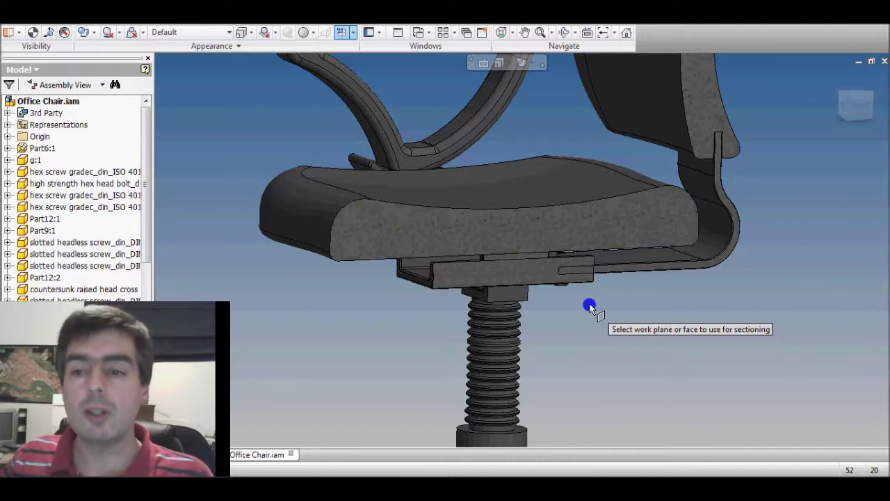
left_click(617, 260)
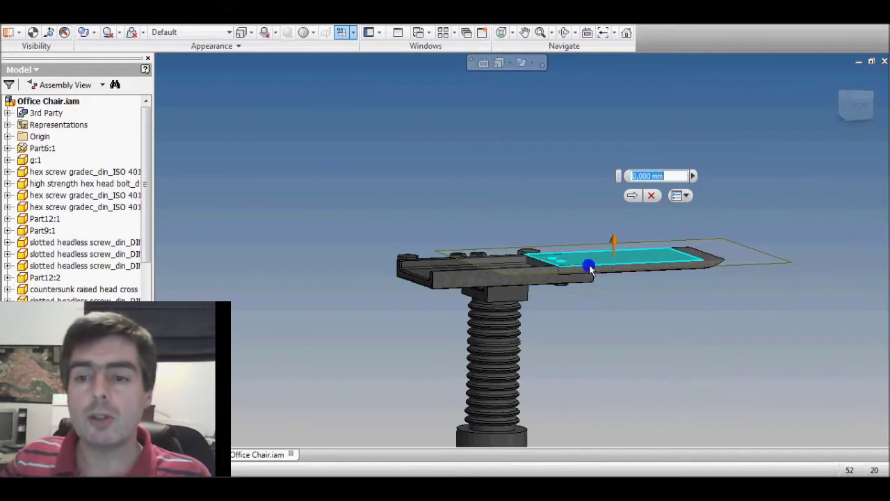
left_click_drag(612, 242, 599, 121)
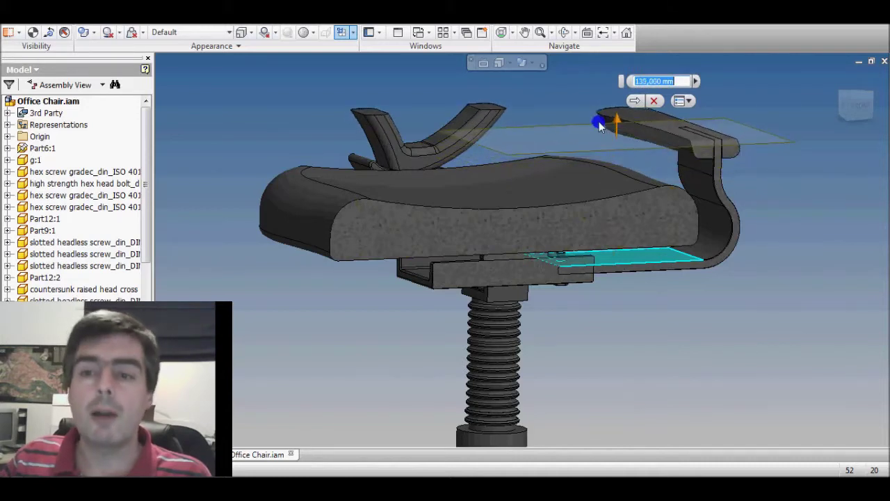
left_click(634, 101)
Flip the quarter section and view the remaining part of the chair from several sides.
scroll(537, 230, "down", 3)
mouse_move(374, 320)
middle_mouse_down("shift")
mouse_move(483, 312)
mouse_move(542, 330)
mouse_move(424, 316)
mouse_move(399, 333)
mouse_move(366, 320)
middle_mouse_up("shift")
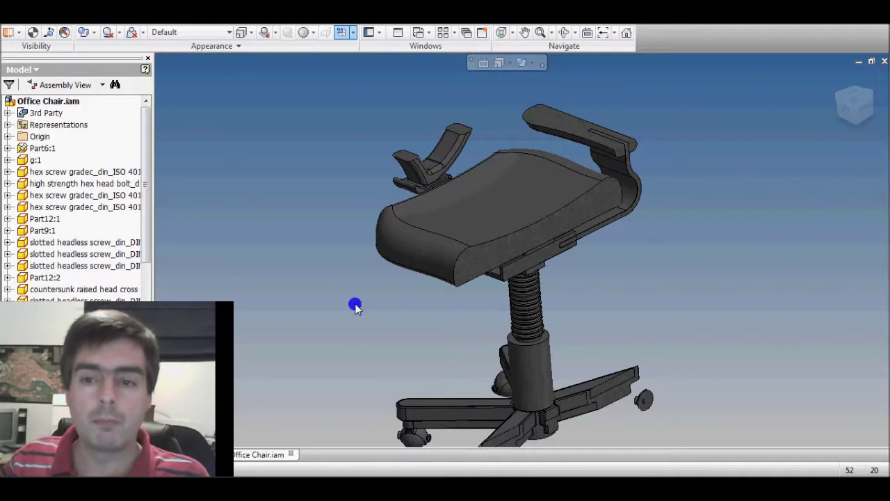
right_click(354, 306)
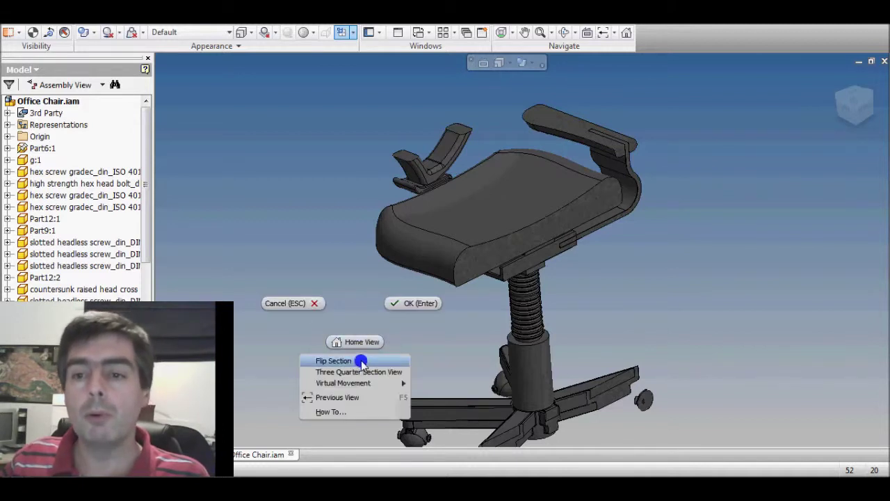
left_click(334, 361)
middle_click_drag(437, 334, 546, 335, "shift")
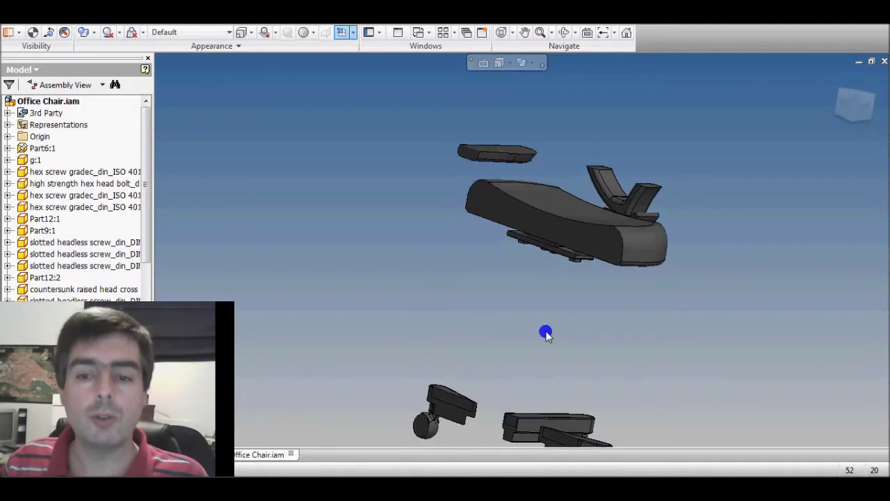
left_click_drag(560, 317, 507, 327)
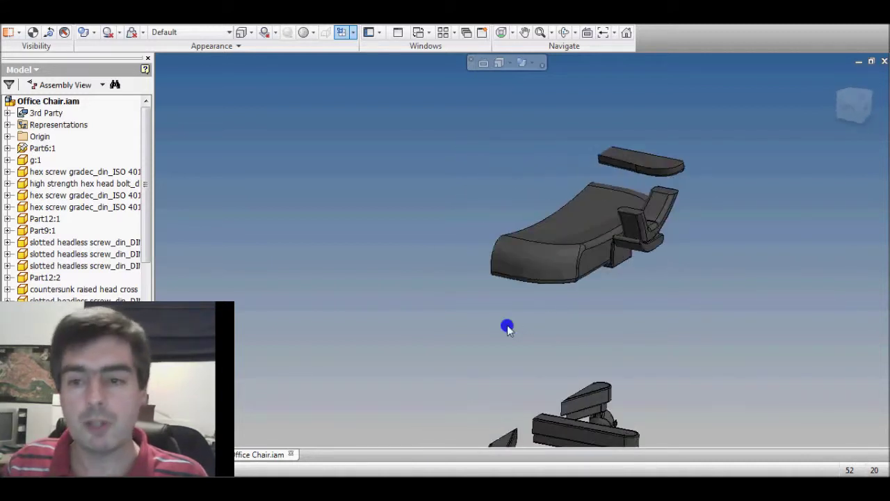
Flip the quarter section repeatedly to show the different portions of the chair, and leave the section command.
right_click(457, 327)
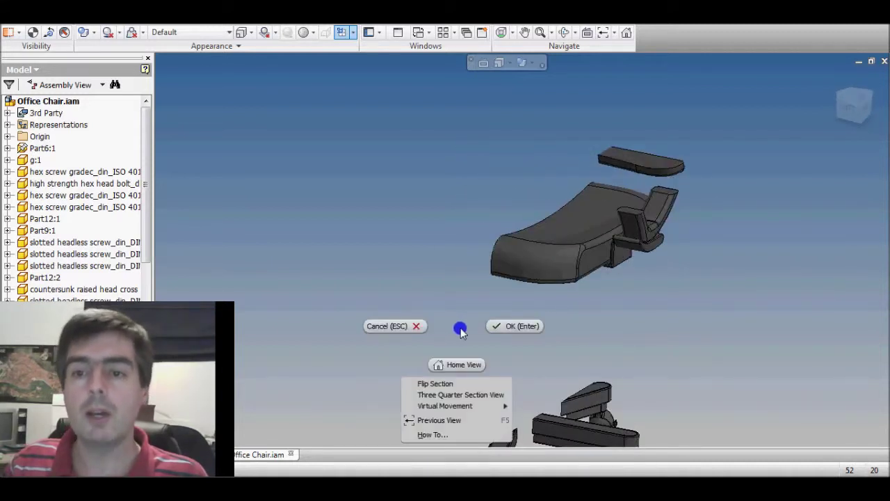
left_click(457, 383)
right_click(459, 293)
left_click(462, 352)
right_click(461, 332)
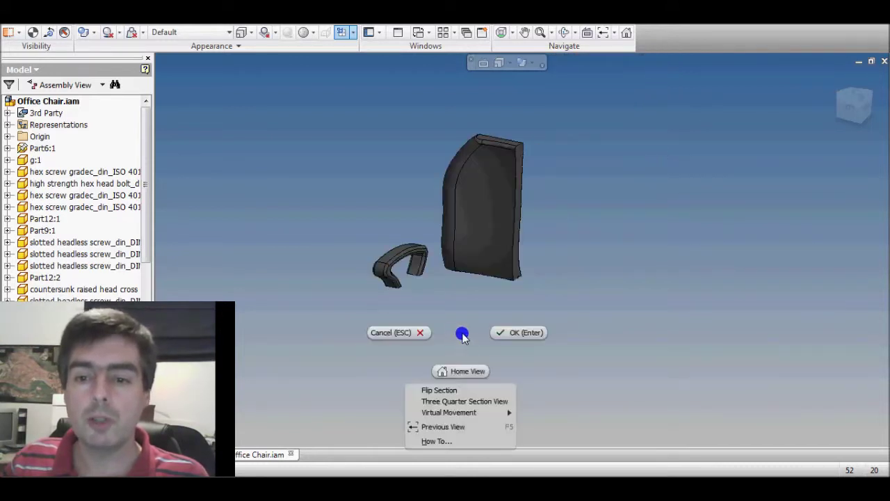
left_click(463, 389)
right_click(564, 240)
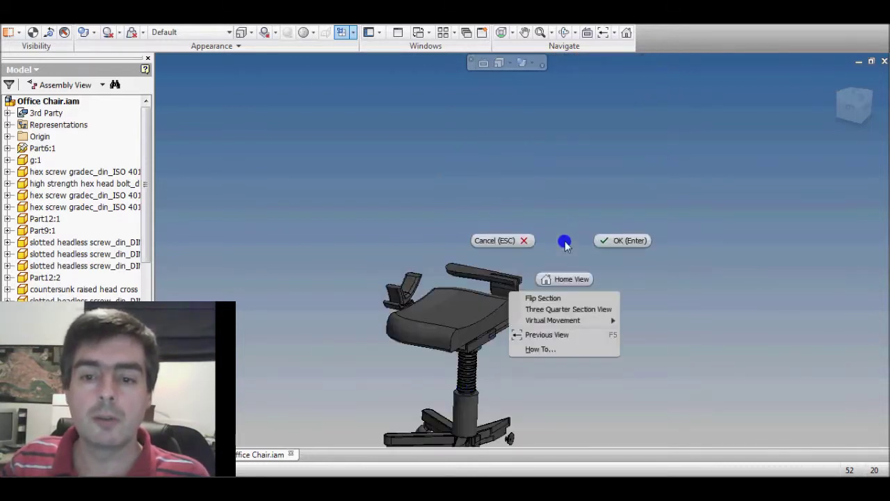
left_click(556, 300)
right_click(508, 239)
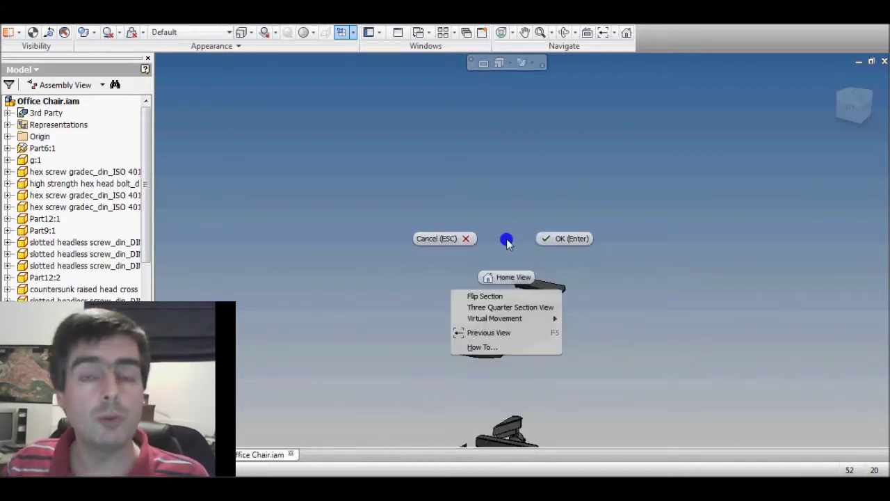
left_click(493, 296)
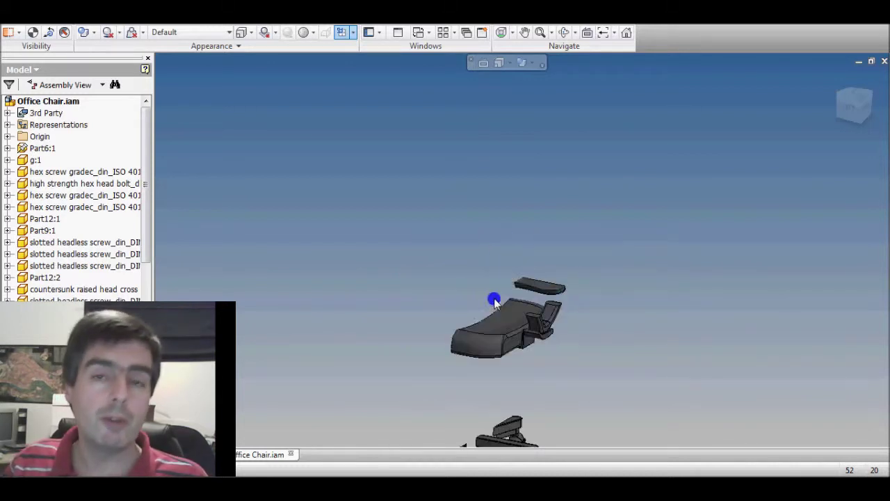
right_click(458, 288)
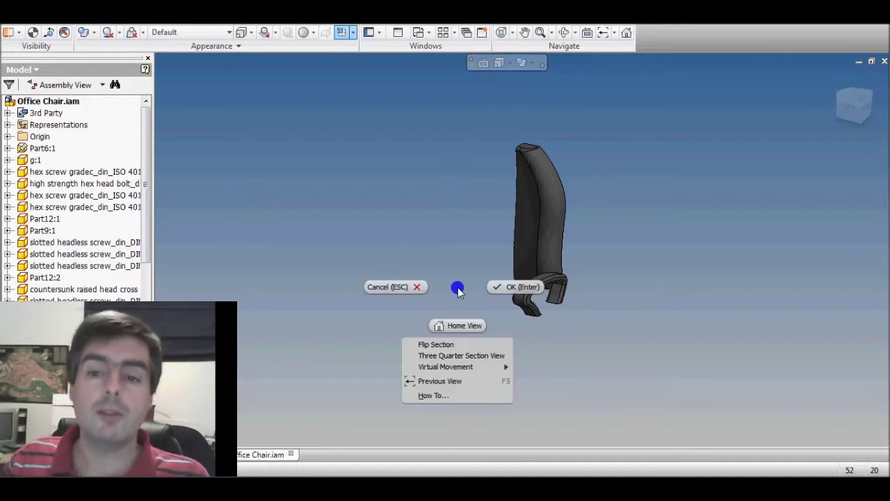
left_click(464, 263)
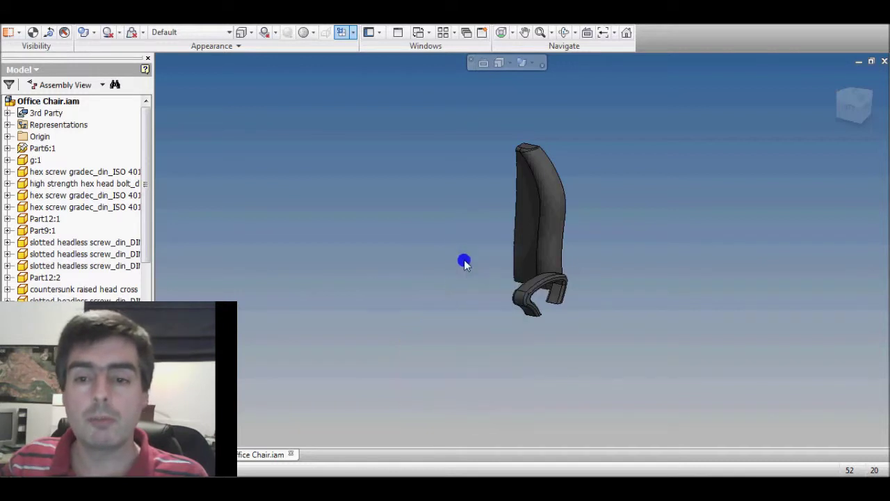
key("Escape")
middle_click_drag(476, 287, 453, 255, "shift")
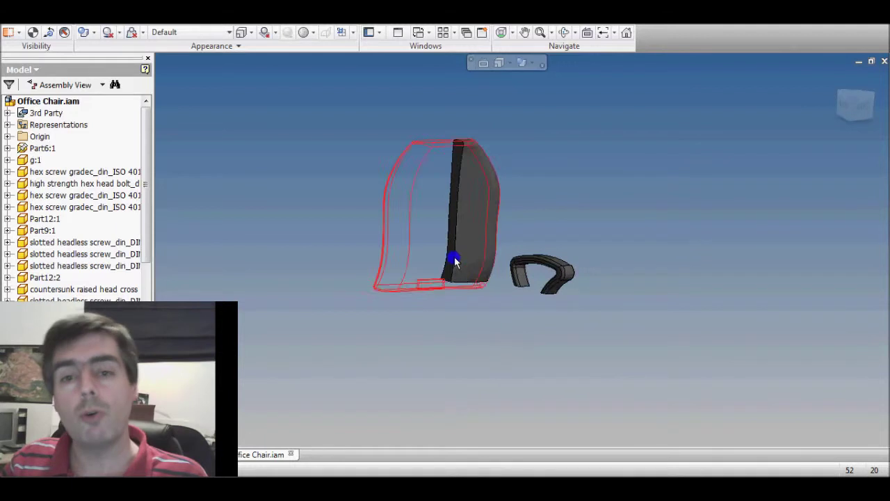
scroll(462, 233, "up", 3)
scroll(459, 237, "down", 2)
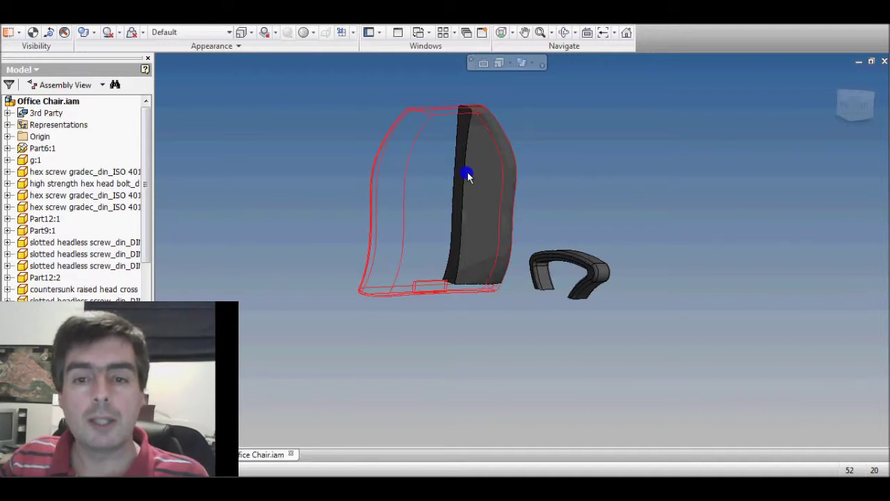
right_click(401, 179)
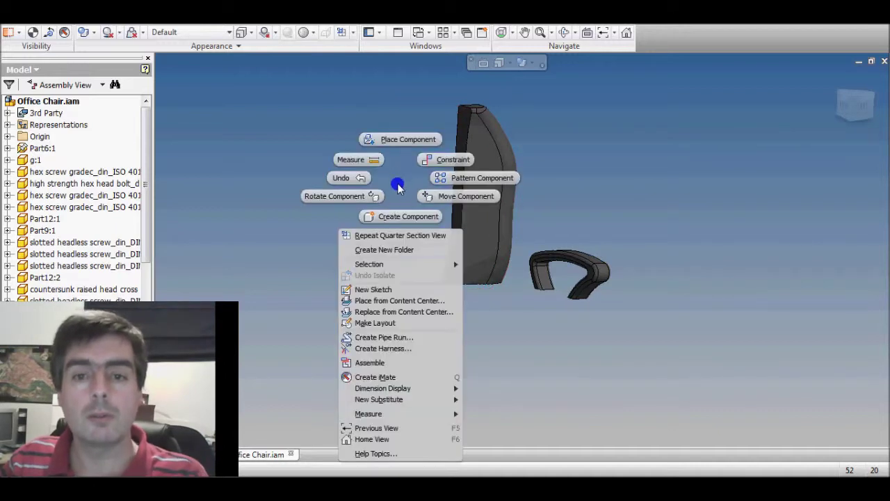
left_click(393, 178)
right_click(394, 181)
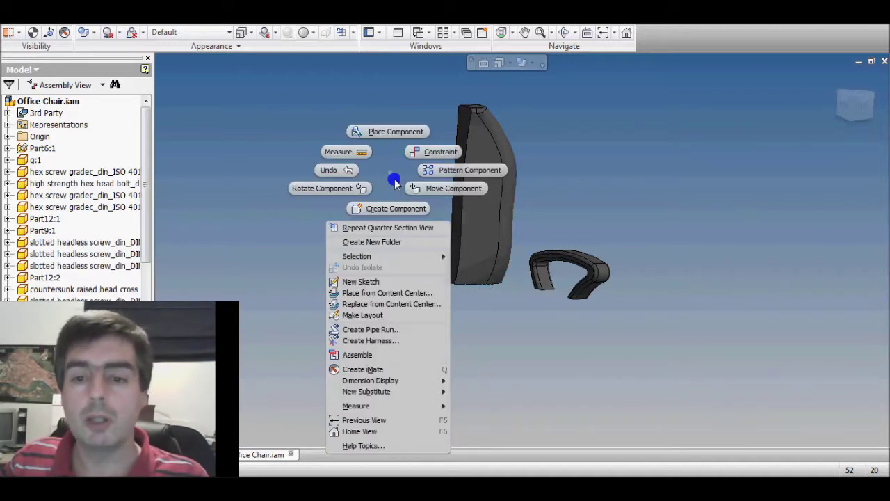
left_click(385, 183)
right_click(377, 183)
left_click(378, 184)
right_click(488, 311)
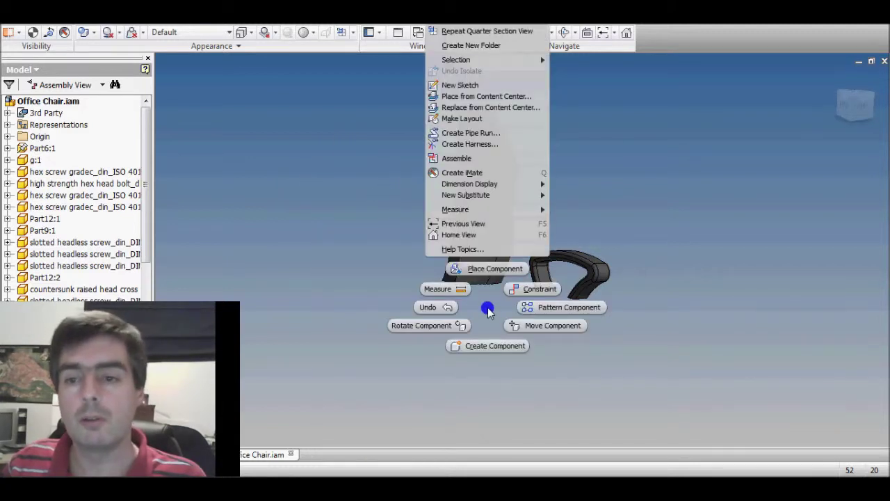
left_click(487, 311)
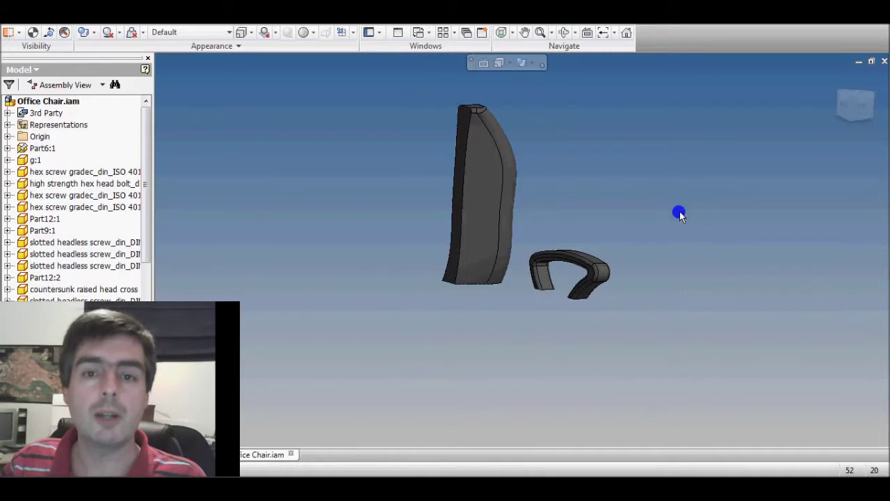
middle_click_drag(680, 211, 622, 206)
right_click(623, 208)
left_click(624, 211)
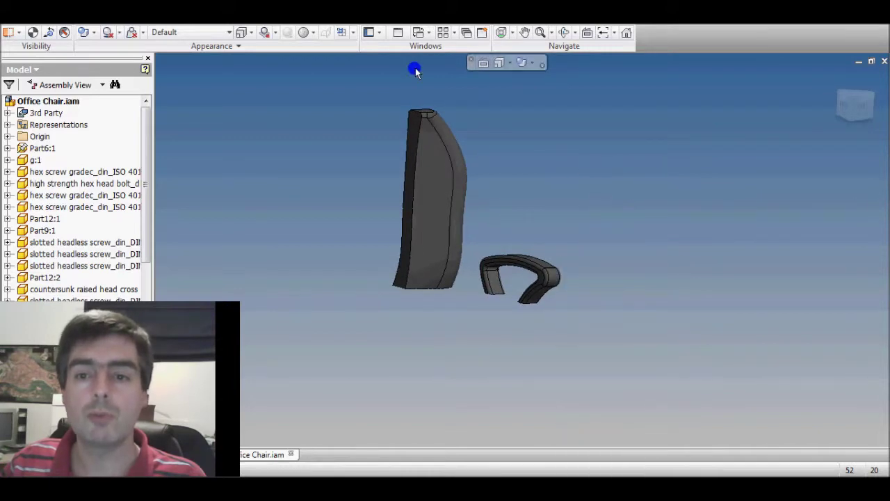
End the section view to restore the complete chair.
left_click(353, 32)
left_click(379, 132)
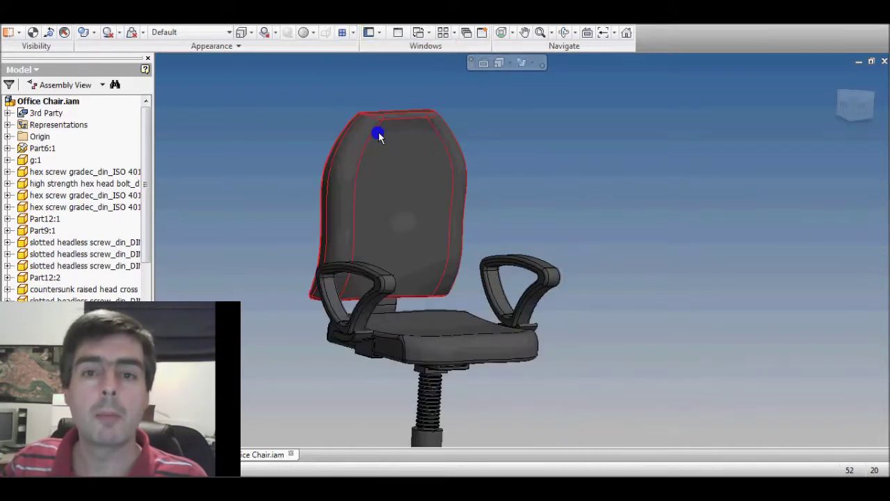
right_click(531, 148)
left_click(532, 149)
Start a new Quarter Section View with its first plane on the side face of the under-seat bracket, at 0 mm offset.
left_click(352, 32)
left_click(352, 32)
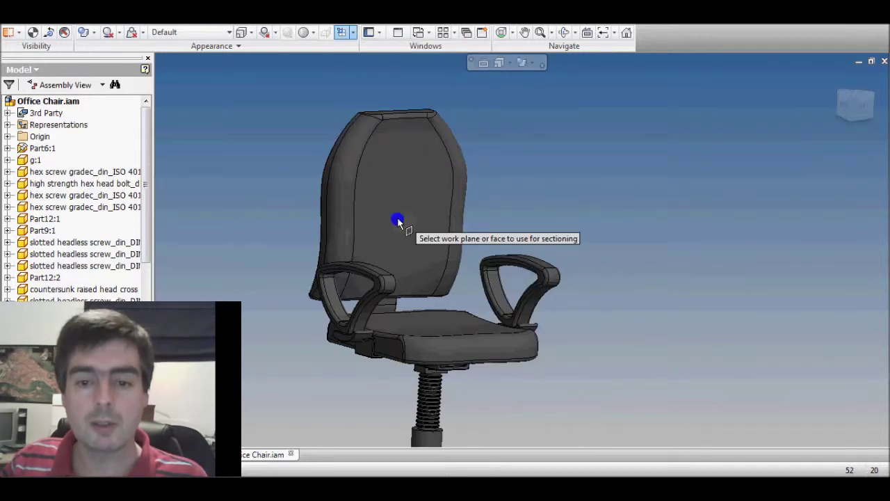
scroll(434, 365, "down", 3)
left_click(433, 369)
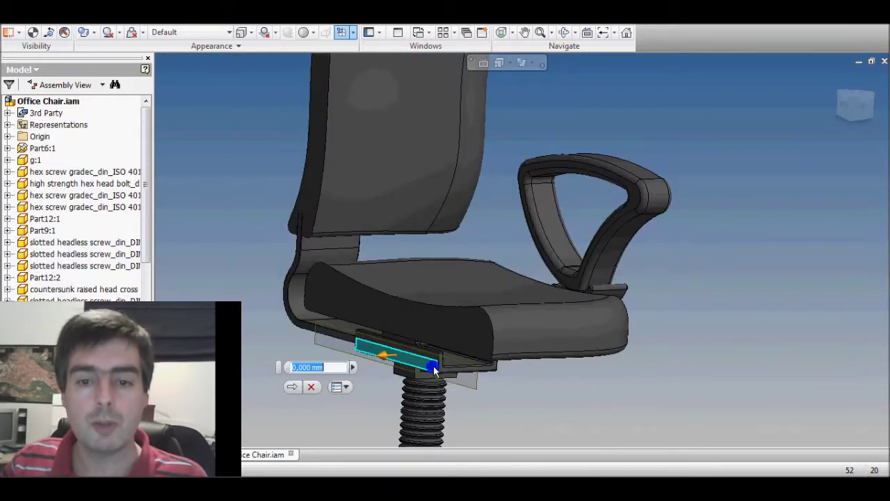
left_click(293, 387)
Place the second section plane on the flat top face of the backrest support bar at 0 mm offset and accept it.
left_click(345, 327)
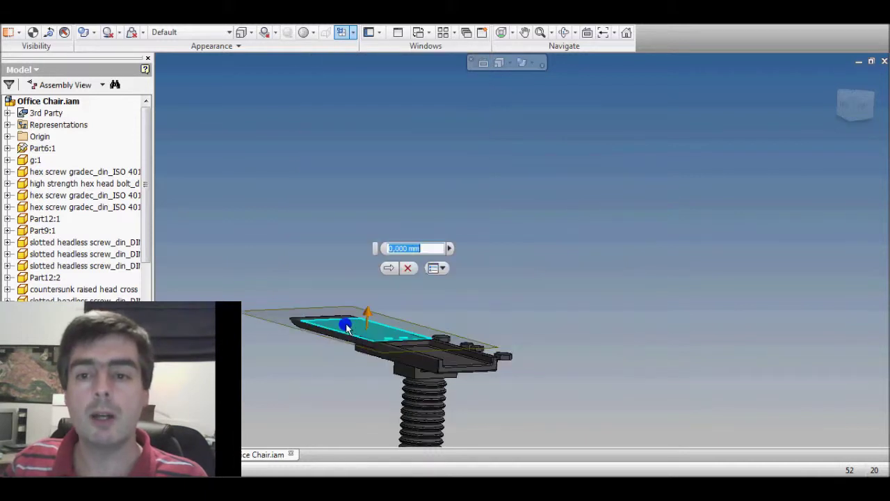
left_click(394, 268)
middle_click_drag(433, 281, 564, 153, "shift")
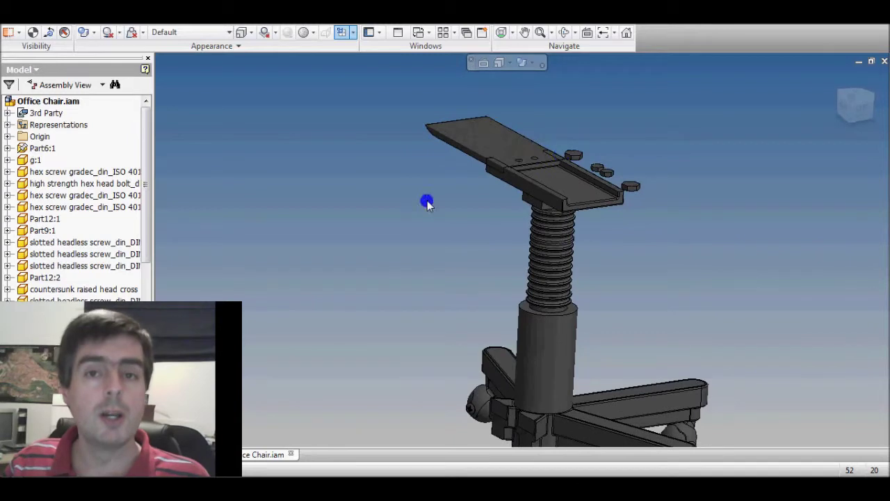
middle_click_drag(427, 202, 408, 234)
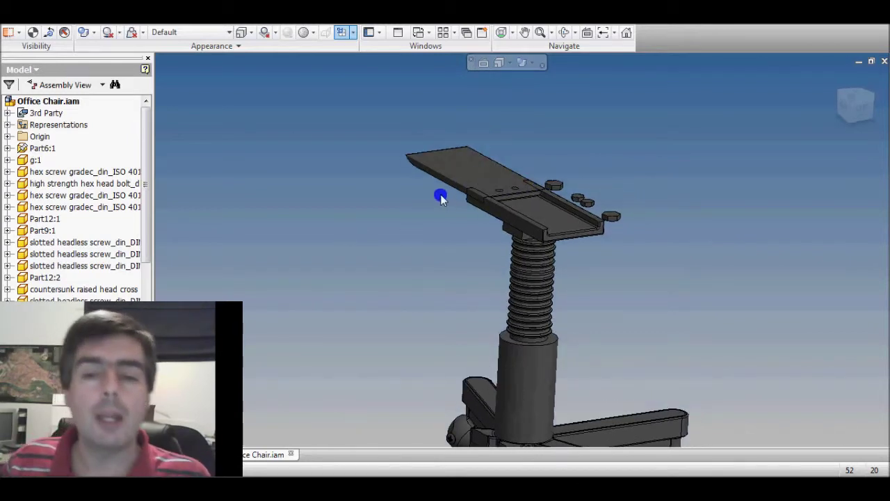
Use Virtual Movement on Section Plane 2 to raise it about 63 mm, through the seat cushion.
right_click(390, 220)
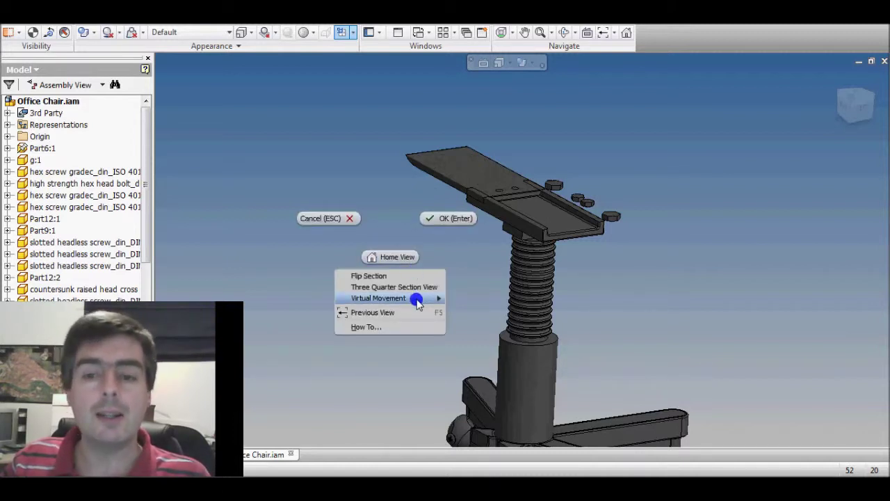
mouse_move(417, 301)
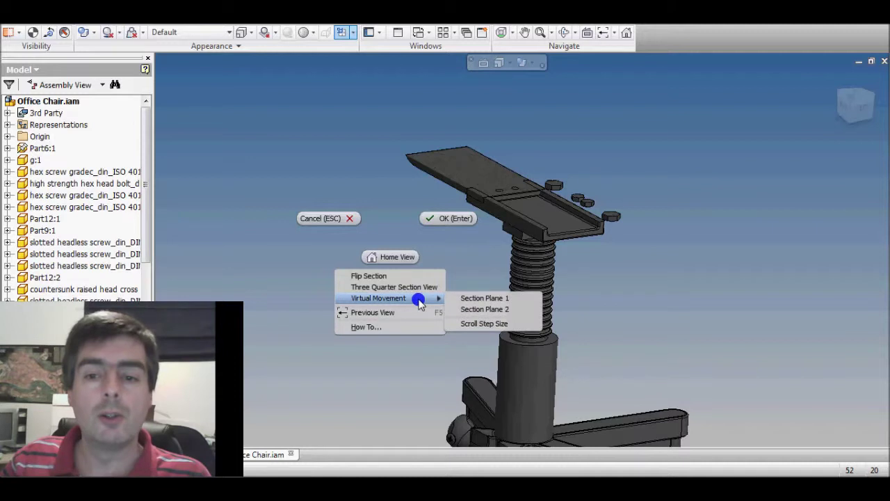
left_click(483, 309)
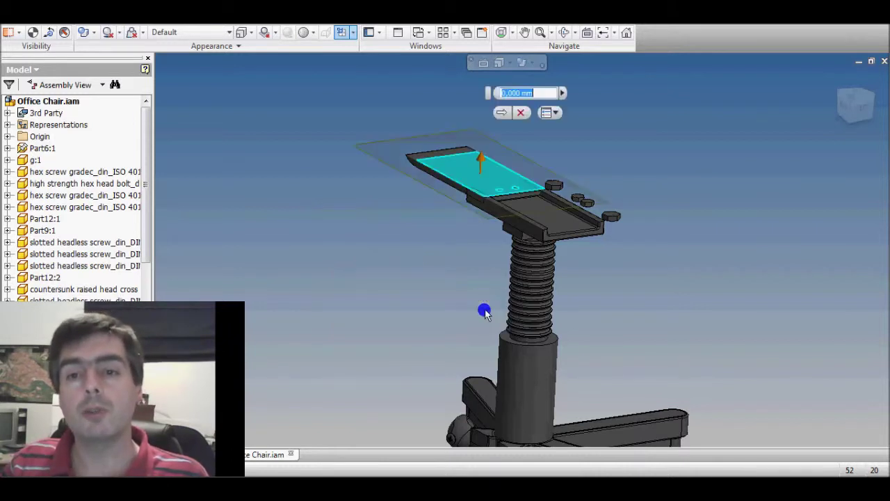
left_click_drag(492, 153, 490, 116)
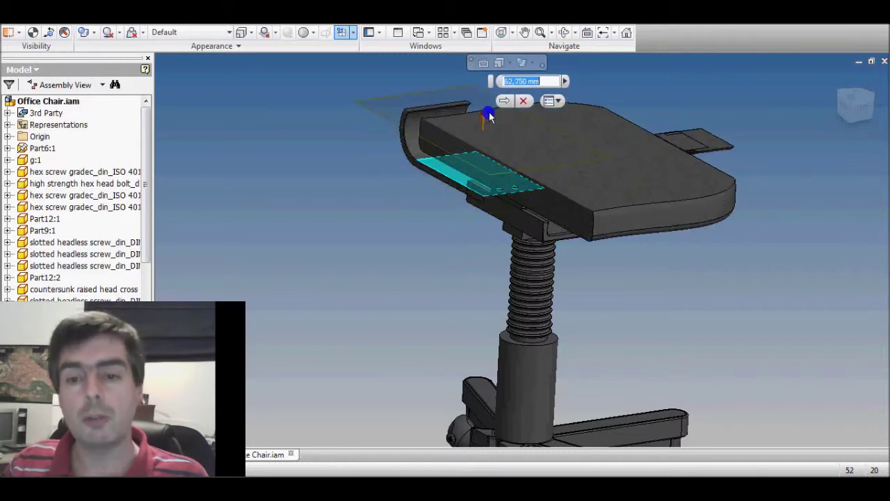
Use Virtual Movement on Section Plane 1 to offset it about -86 mm from the bracket's side face and accept it.
right_click(408, 281)
mouse_move(427, 362)
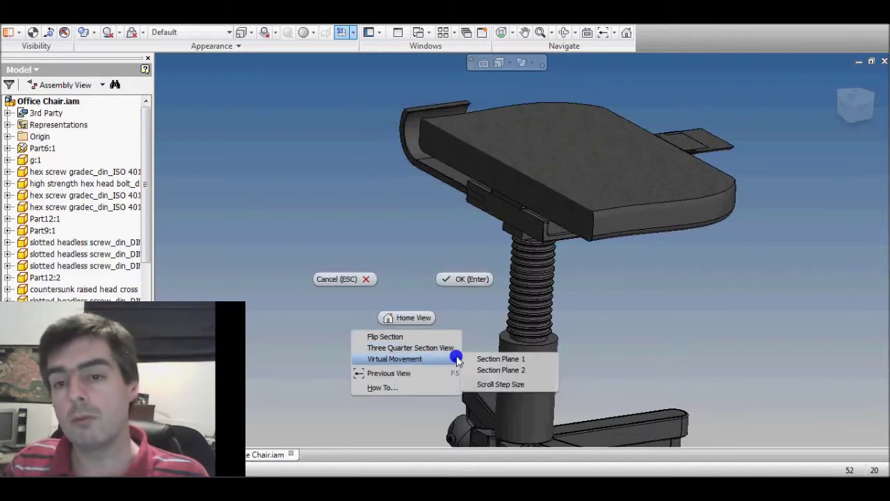
left_click(499, 358)
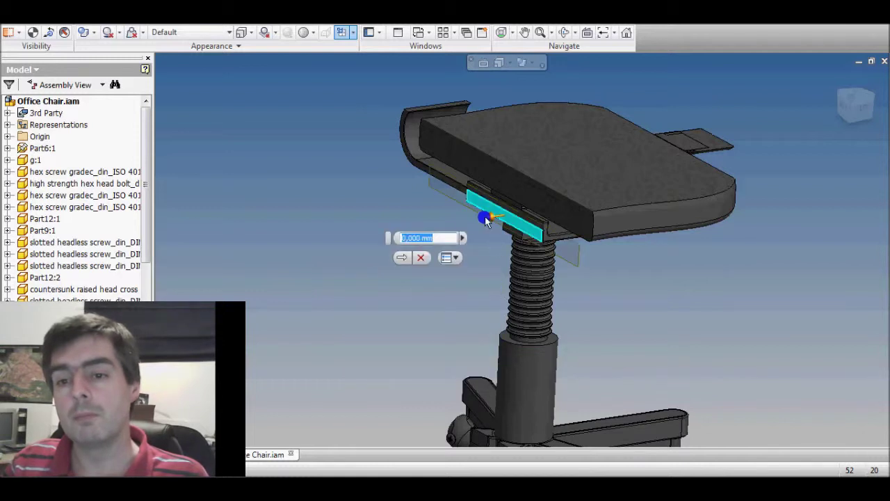
scroll(514, 218, "down", 5)
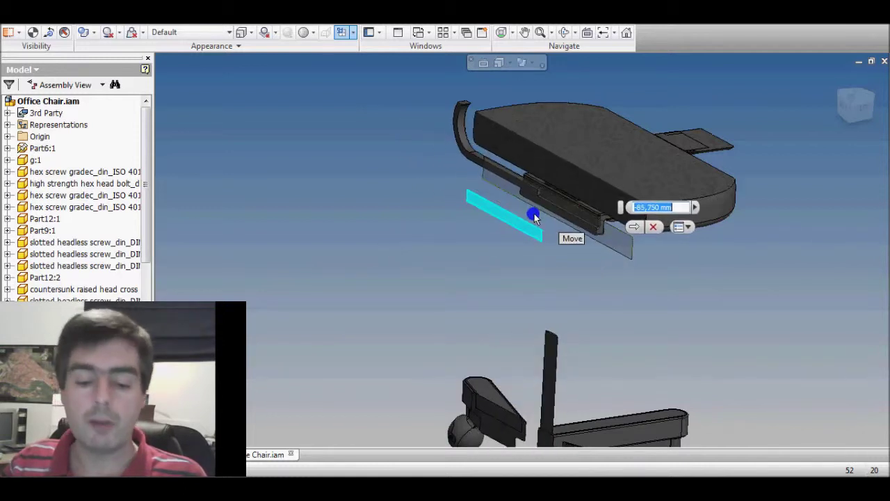
left_click(624, 228)
scroll(622, 301, "down", 5)
middle_click_drag(661, 291, 487, 299, "shift")
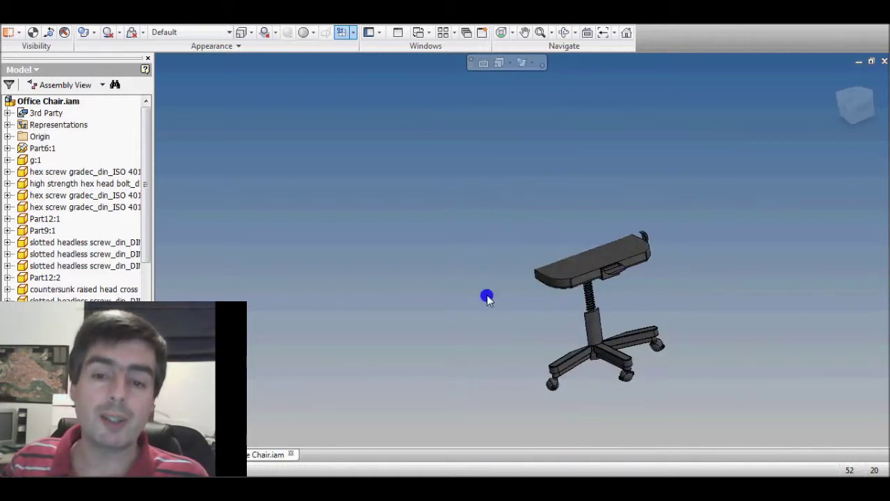
End the quarter section view and return the complete chair to the home view.
right_click(487, 299)
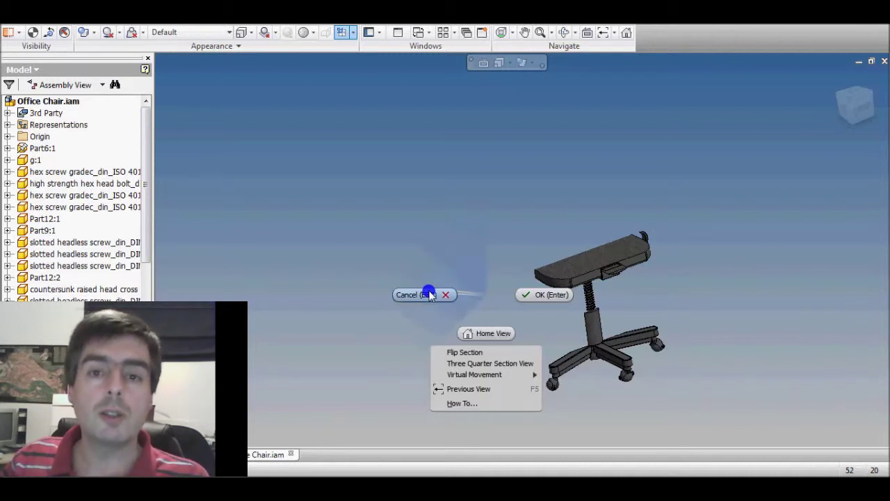
left_click(345, 32)
left_click(355, 34)
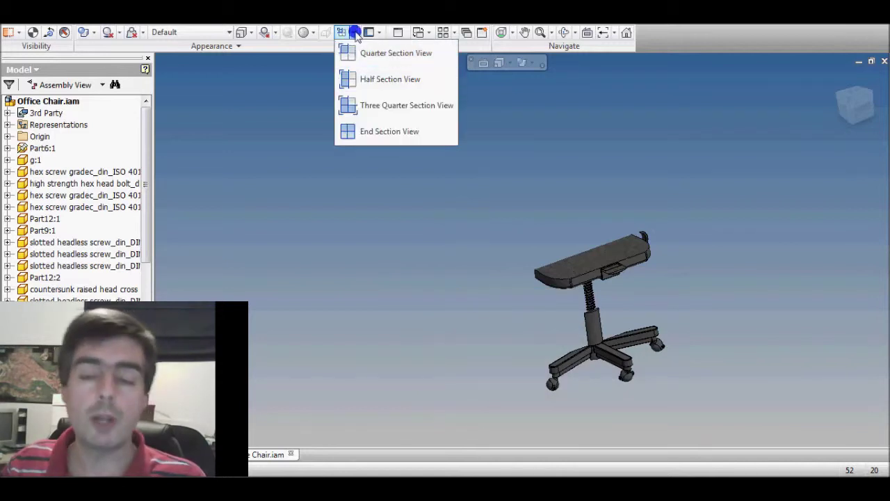
left_click(368, 132)
middle_click_drag(445, 316, 484, 326, "shift")
key("F6")
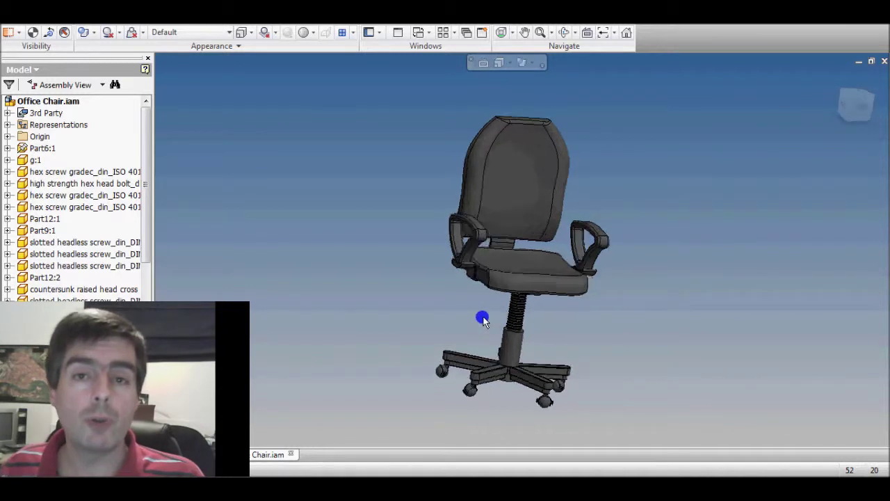